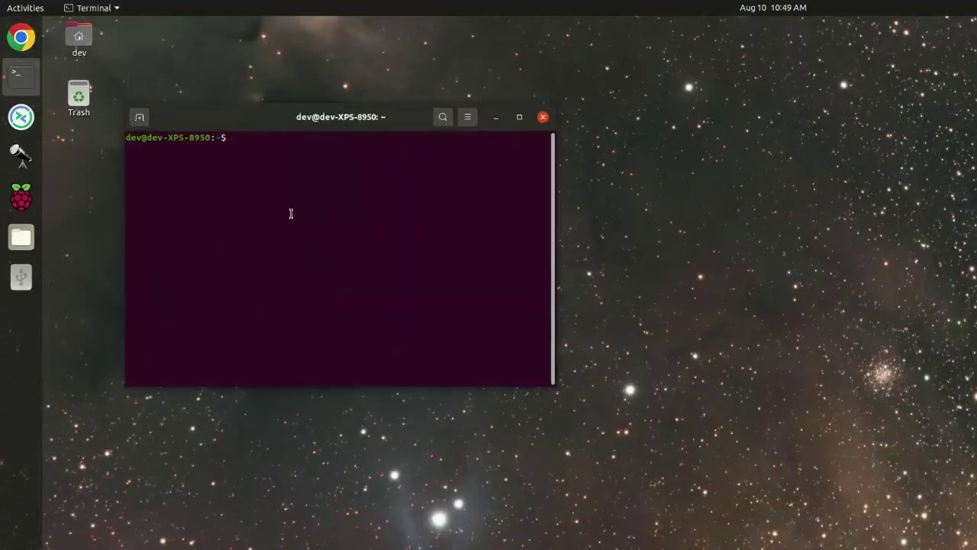
Change into the usbboot folder.
type("cd us")
key("Tab")
key("Return")
Run sudo ./rpiboot with the administrator password, then dismiss the boot and rootfs drive notifications.
type("sud")
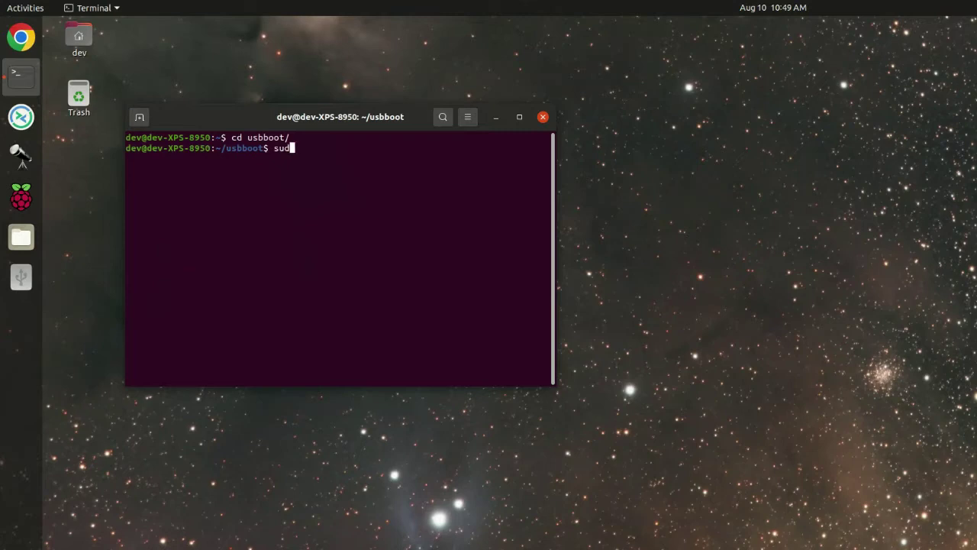
type("p")
key("BackSpace")
type("o ")
type("./pribo")
key("BackSpace")
key("BackSpace")
key("BackSpace")
key("BackSpace")
key("BackSpace")
type("rpiboot")
key("Return")
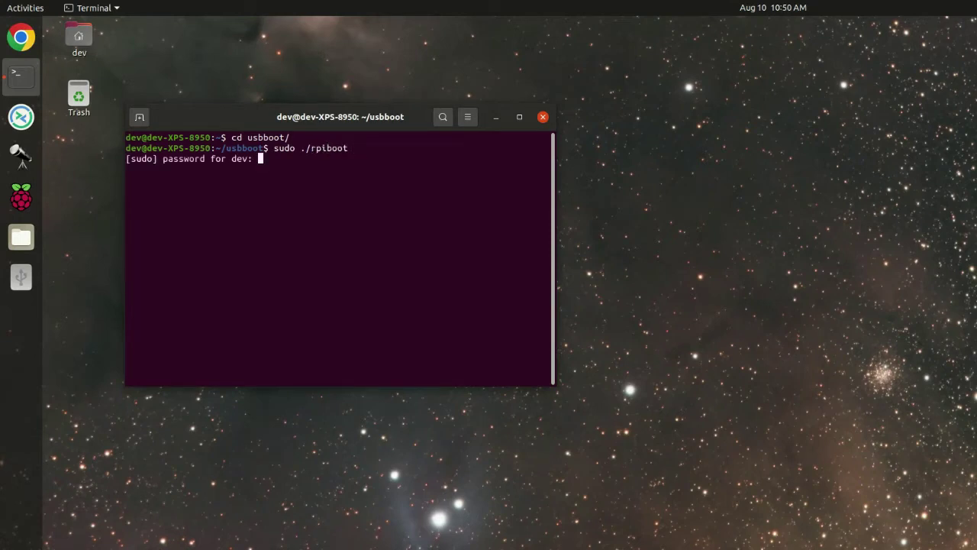
key("Return")
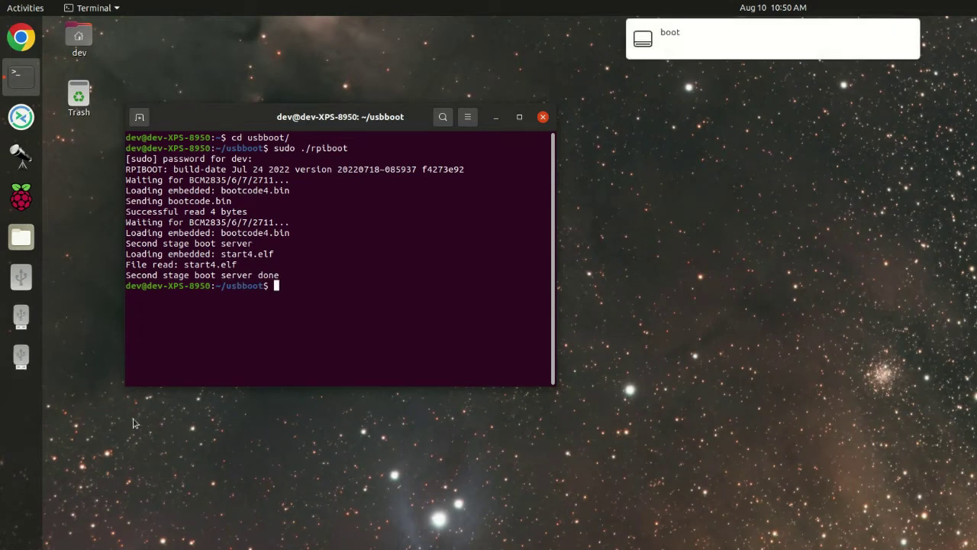
left_click(911, 34)
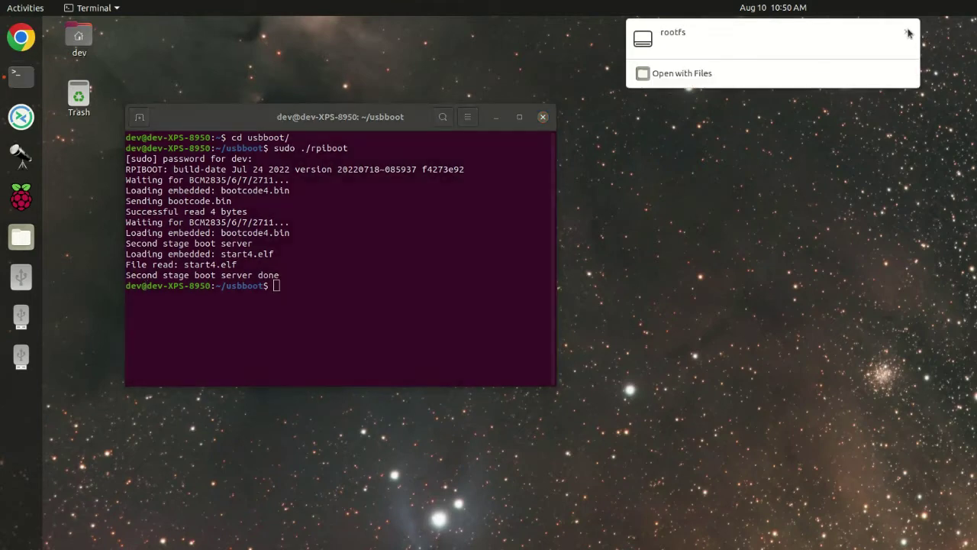
left_click(910, 34)
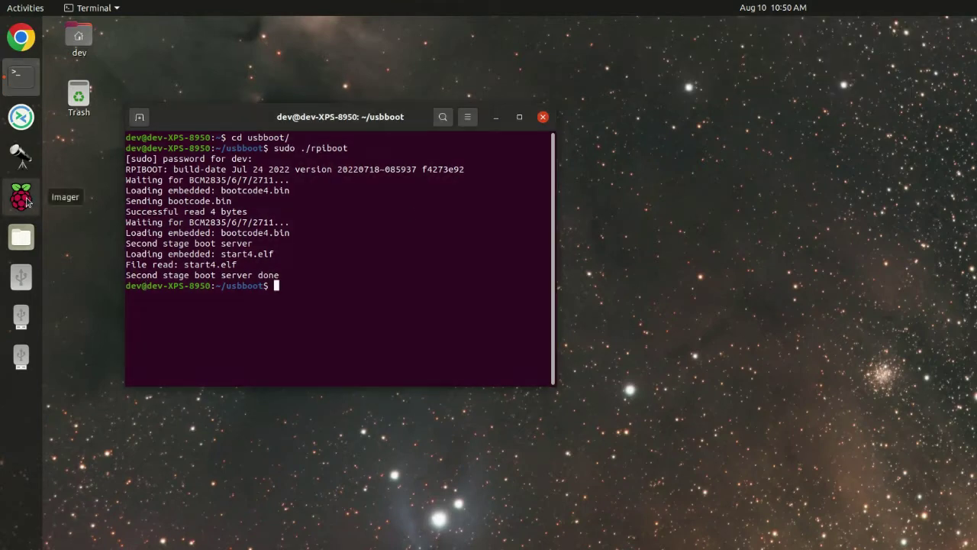
Launch Raspberry Pi Imager and pick the custom image OAbasePlus_1.0.img.xz from the home folder.
left_click(21, 197)
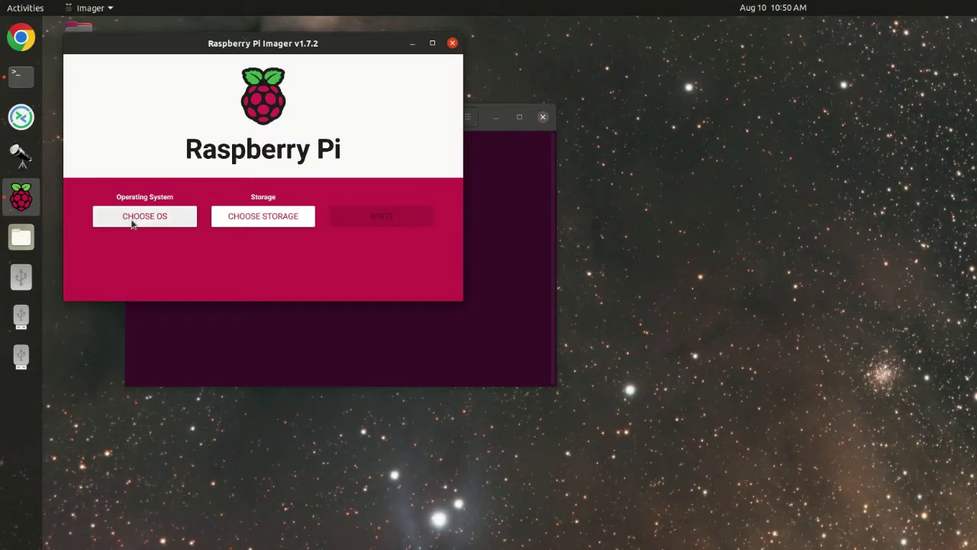
left_click(132, 221)
scroll(164, 249, "down", 5)
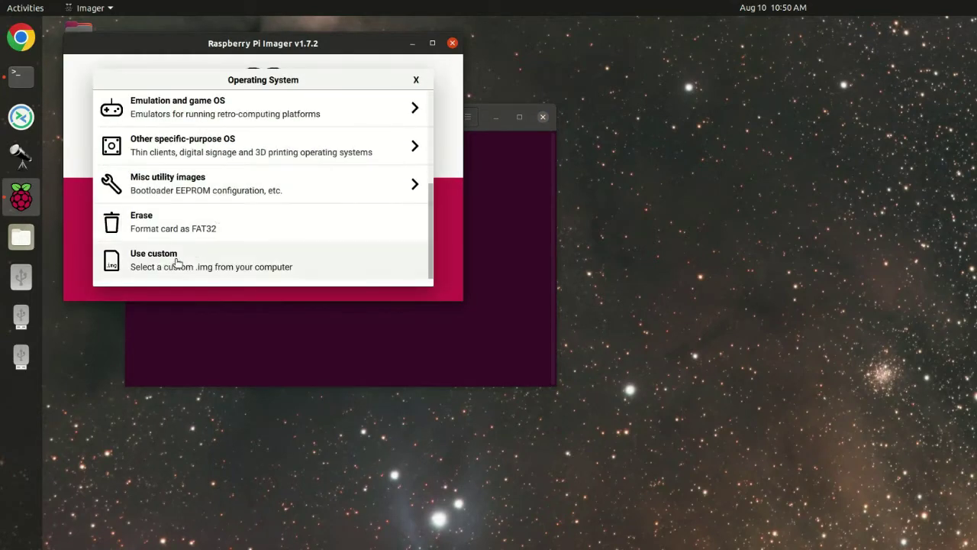
left_click(170, 252)
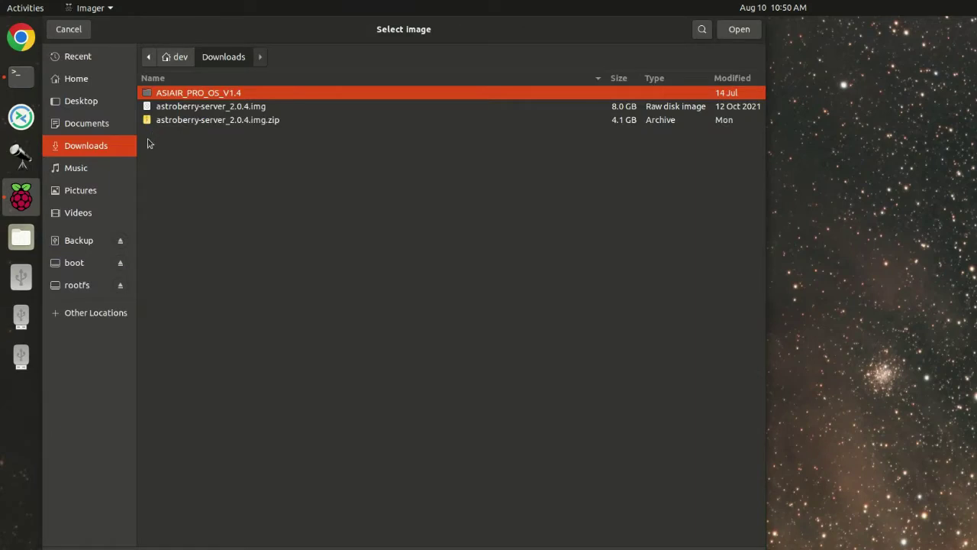
left_click(75, 82)
double_click(191, 188)
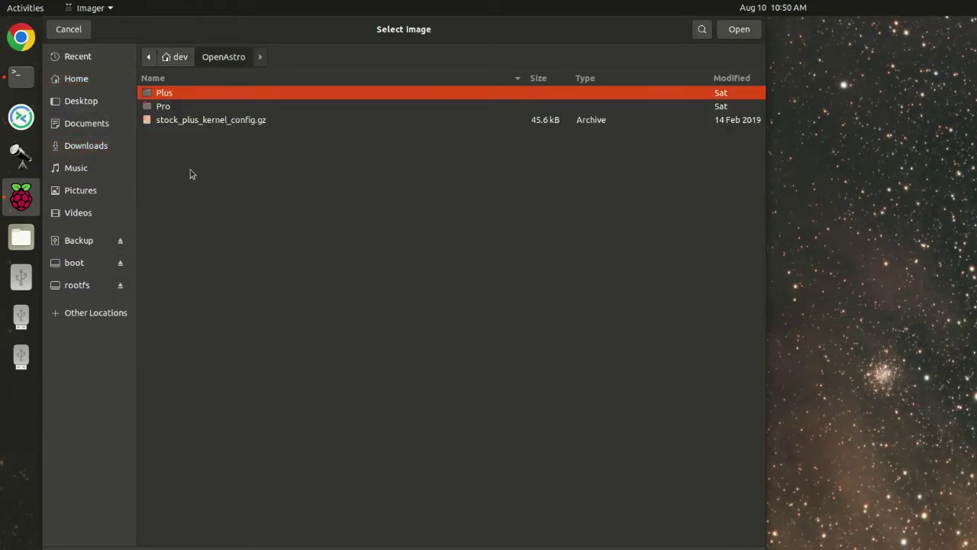
double_click(168, 93)
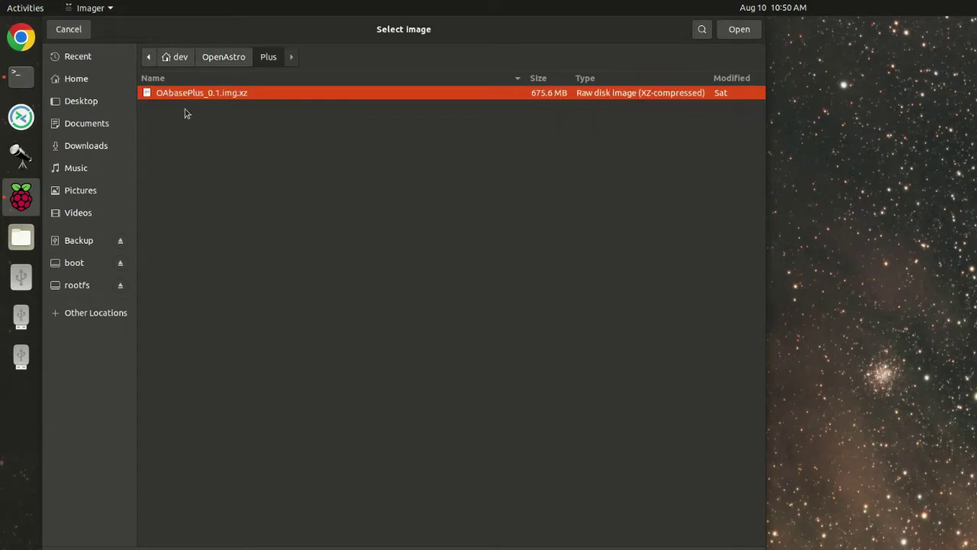
left_click(150, 58)
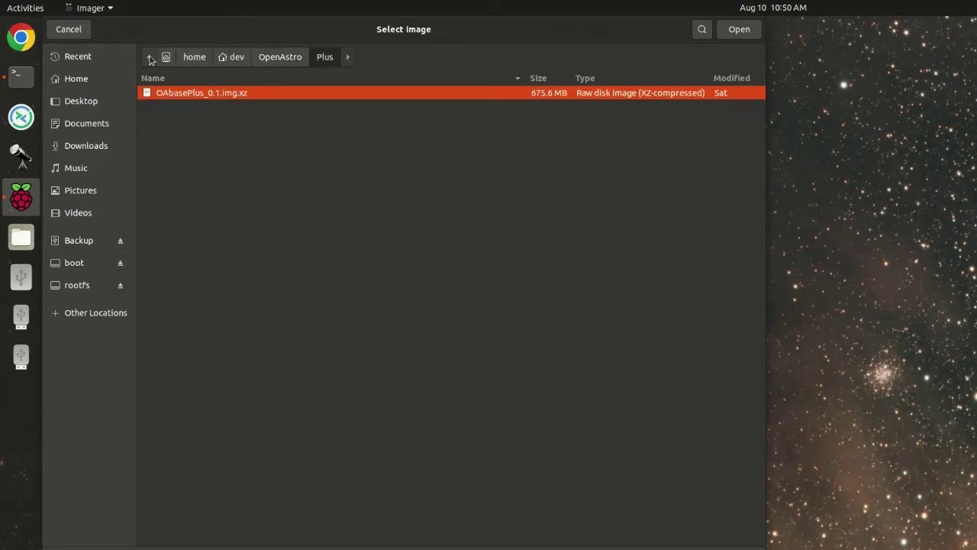
left_click(229, 58)
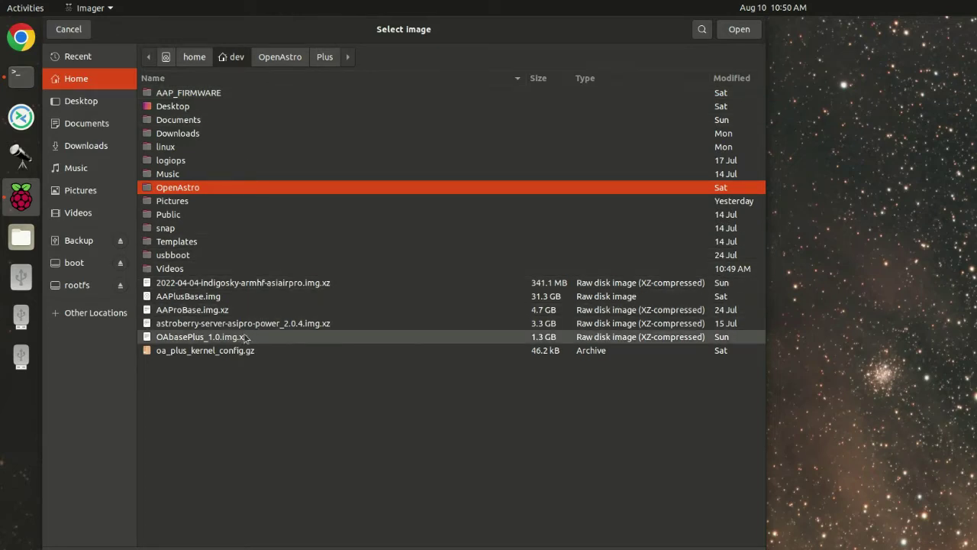
left_click(216, 339)
Confirm the image and select RPi-MSD-0001 as the storage drive.
key("Return")
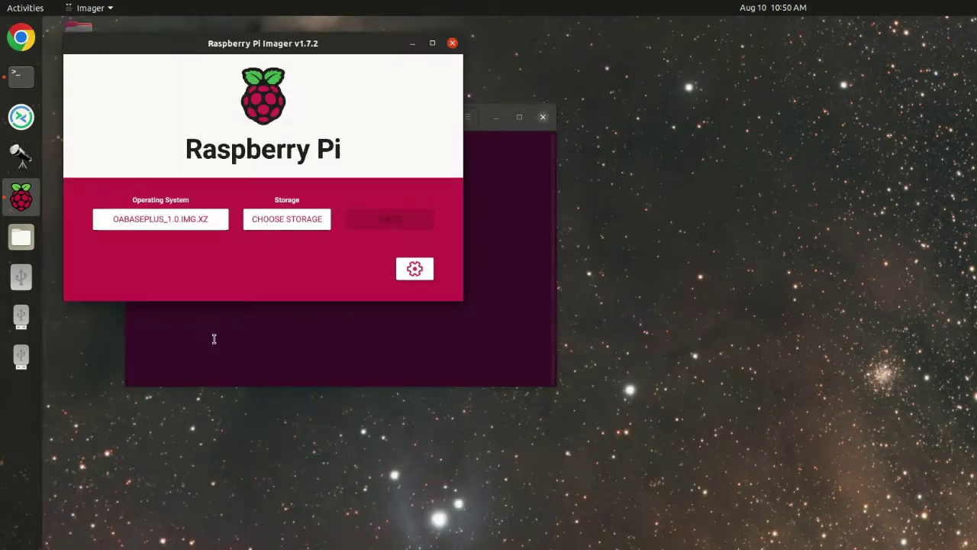
left_click(281, 219)
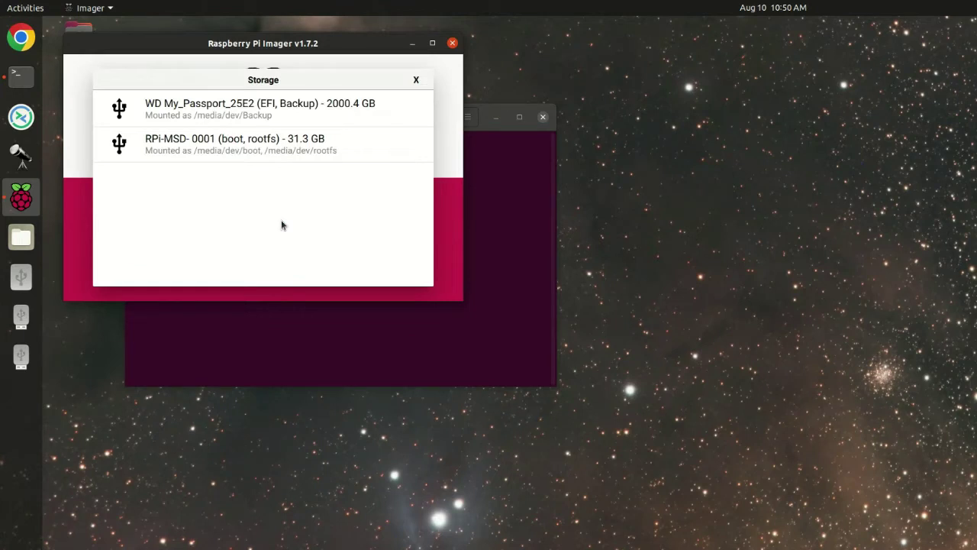
left_click(239, 138)
Write the image to RPi-MSD-0001, authorizing with the password, and acknowledge the success message.
left_click(389, 220)
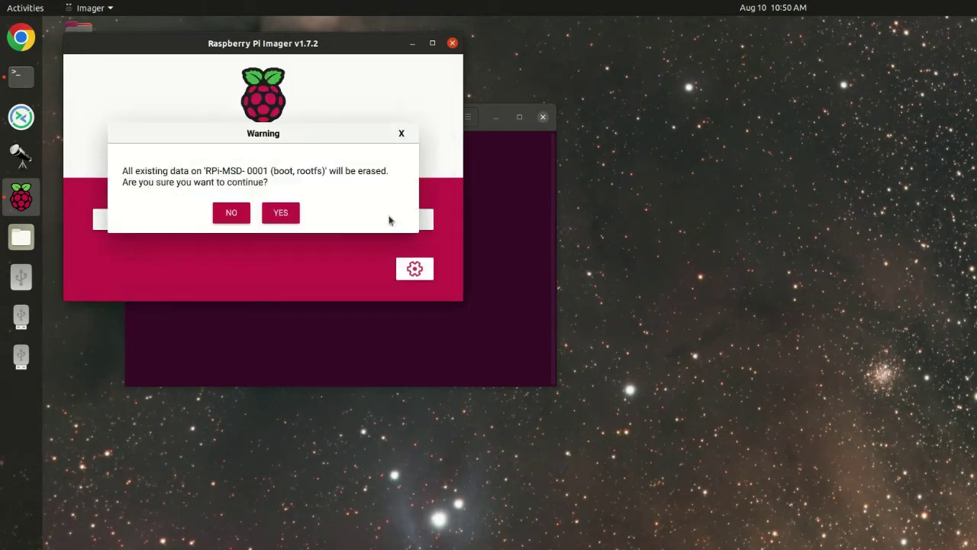
left_click(281, 212)
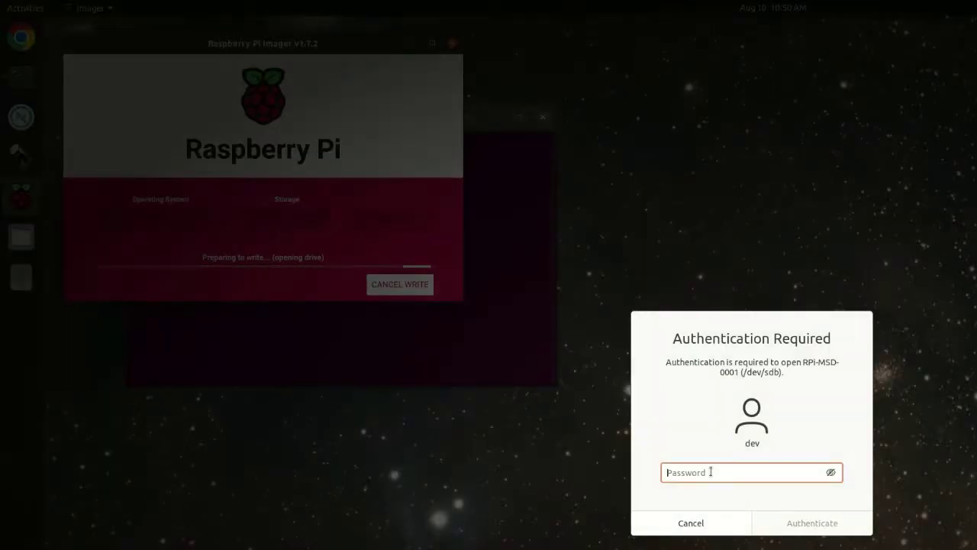
type("*********")
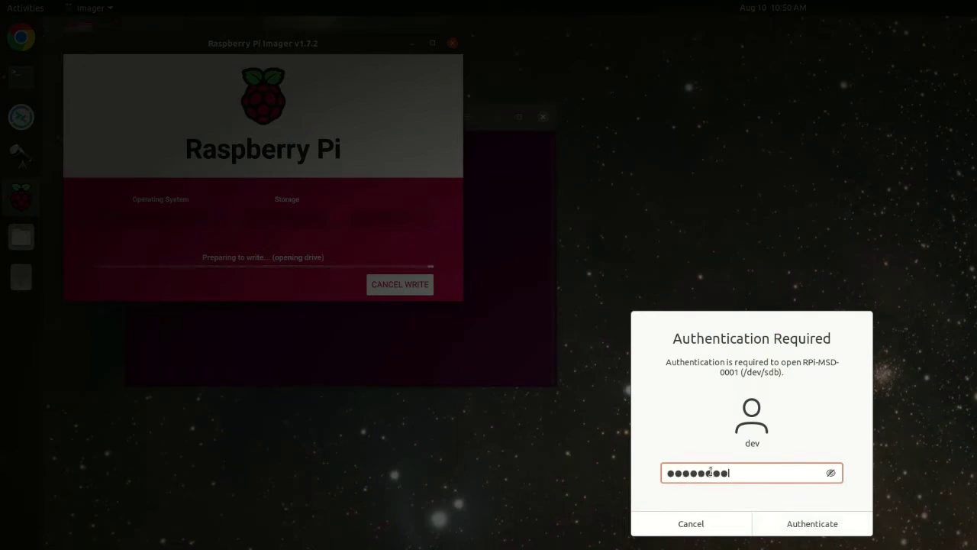
key("Return")
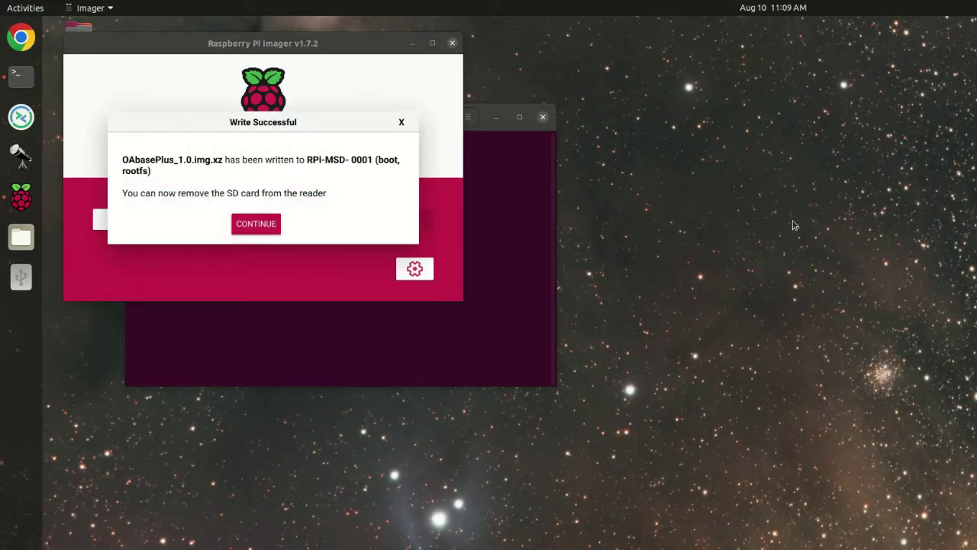
left_click(246, 227)
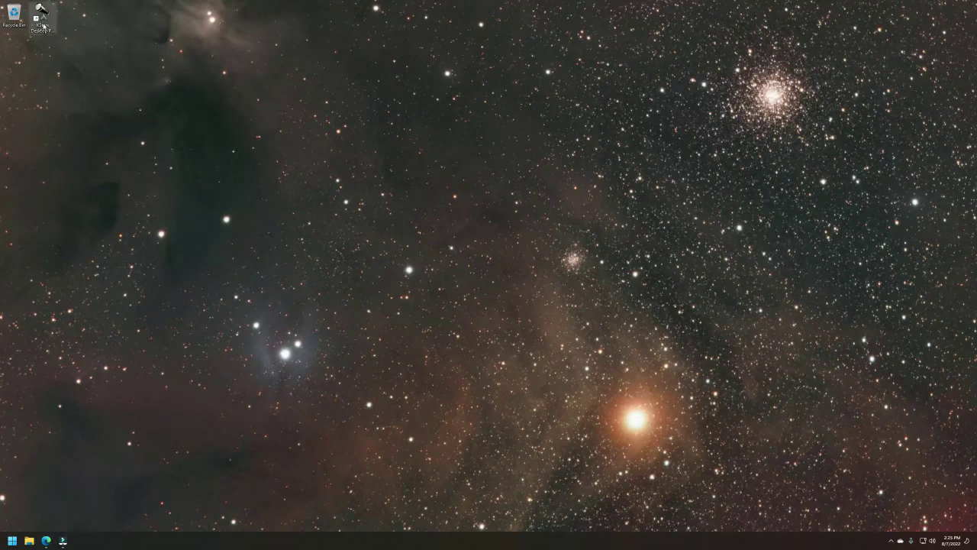
Join the OpenAstro Wi-Fi network using its security key instead of a PIN.
double_click(42, 17)
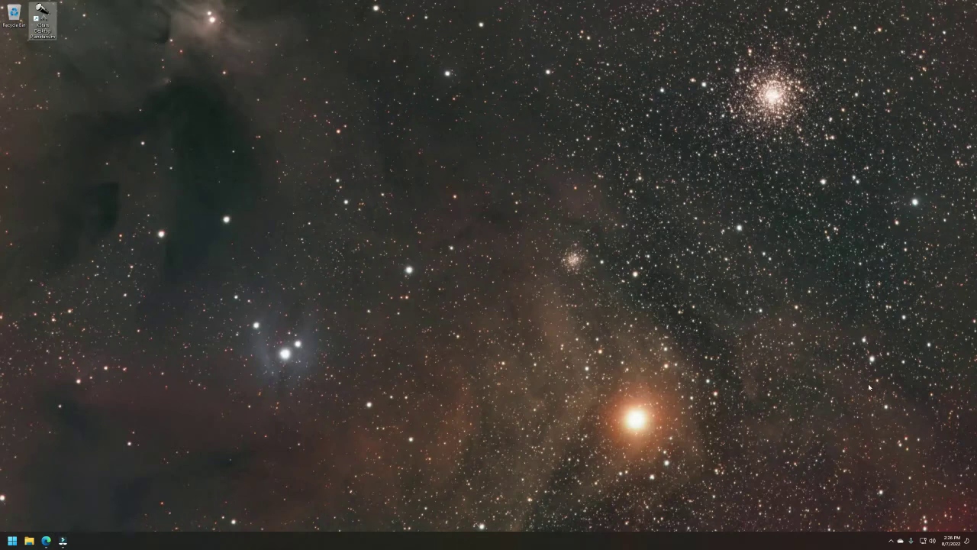
left_click(924, 543)
left_click(876, 421)
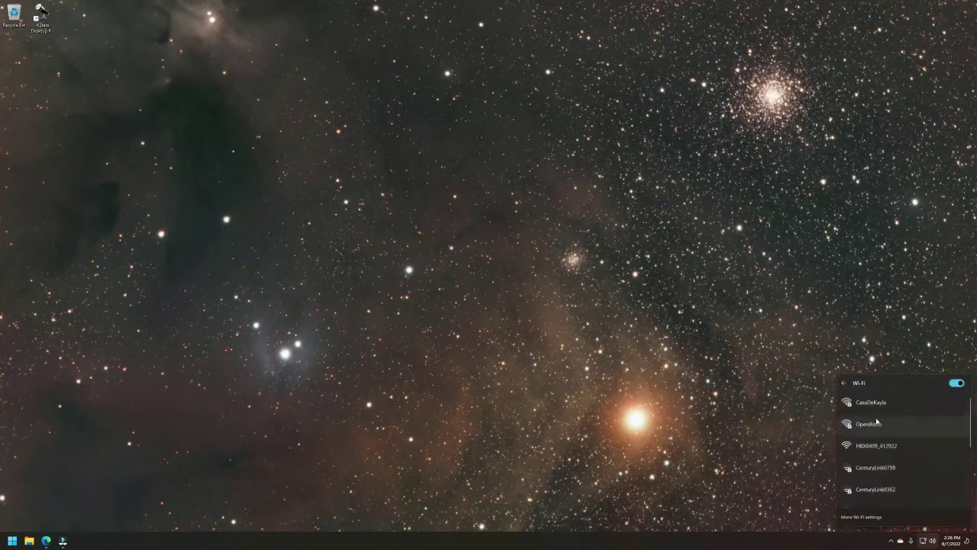
left_click(872, 424)
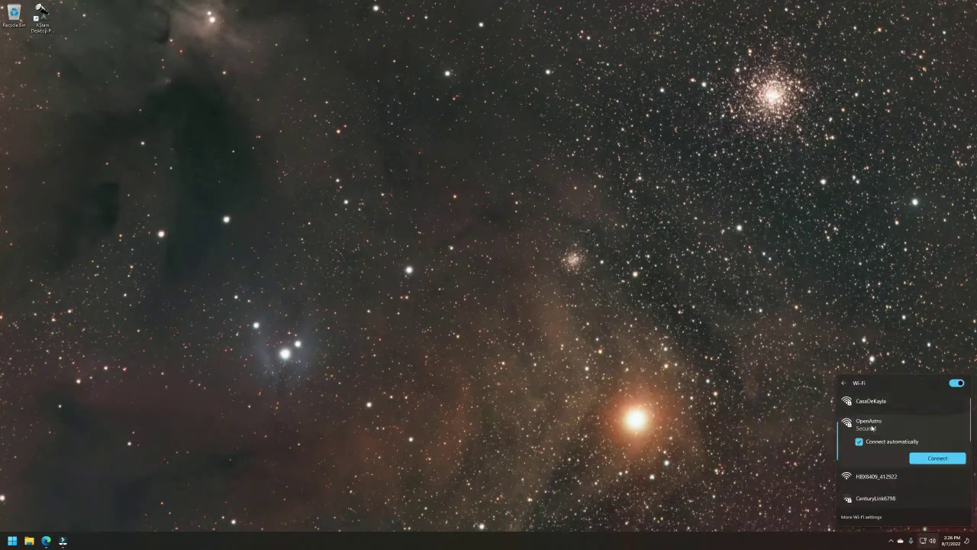
left_click(939, 459)
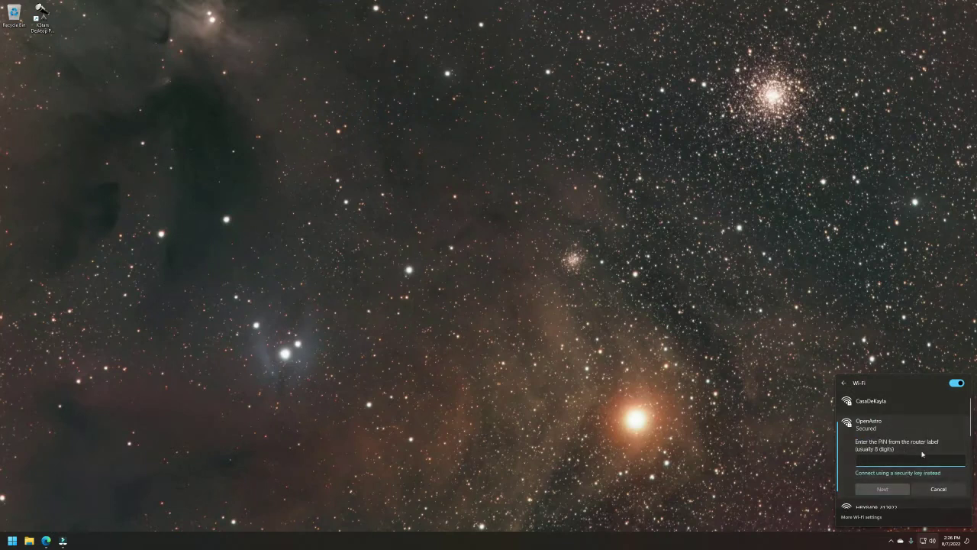
left_click(885, 474)
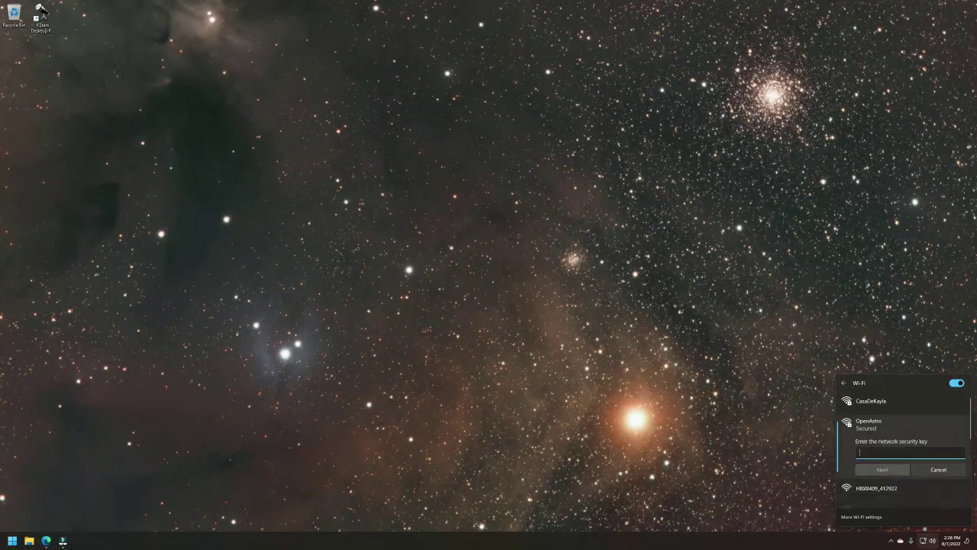
type("op")
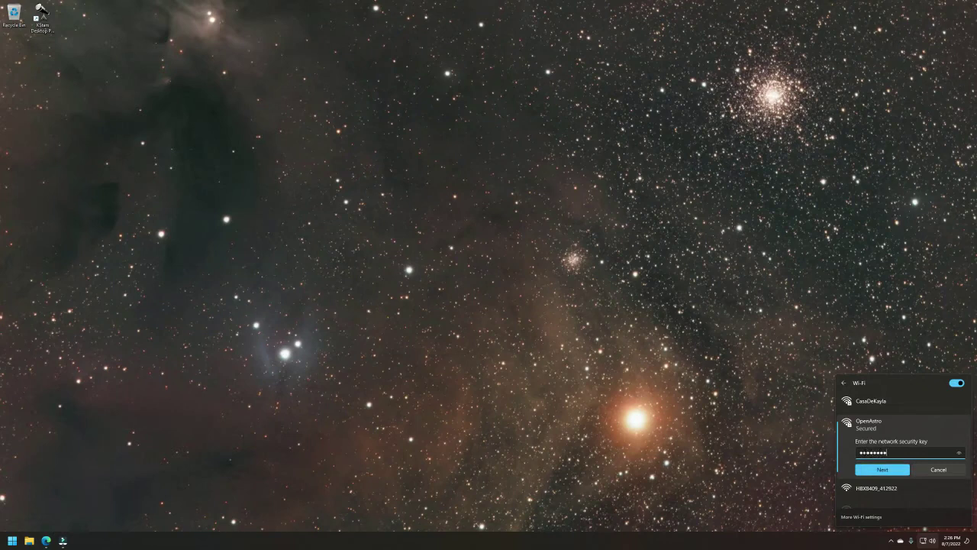
left_click(881, 469)
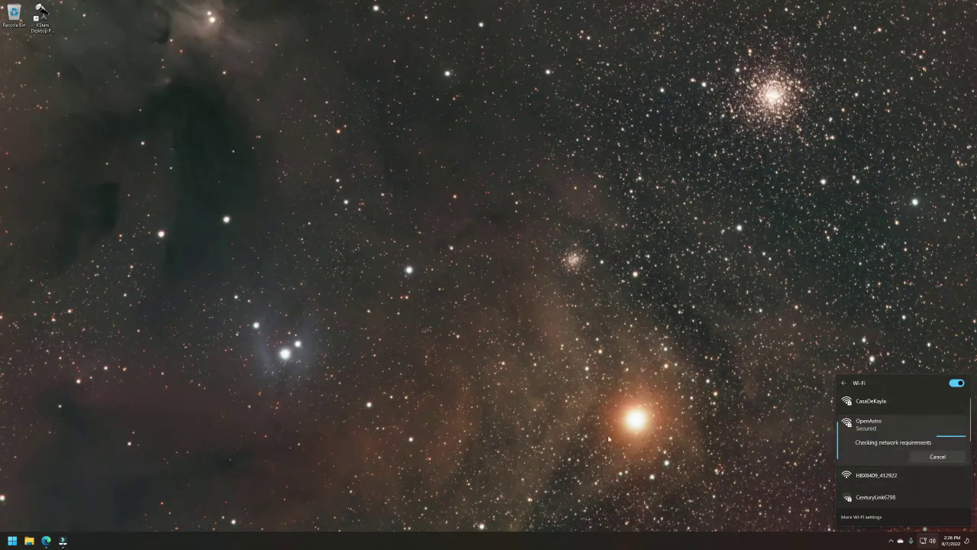
left_click(148, 496)
Open Command Prompt via cmd and run ping 10.42.0.1.
key("super")
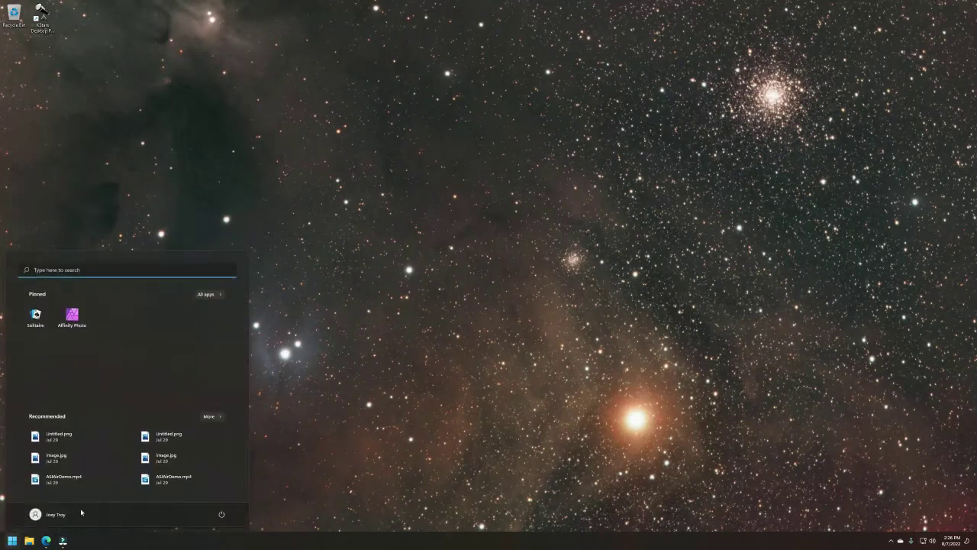
type("cmd")
key("Return")
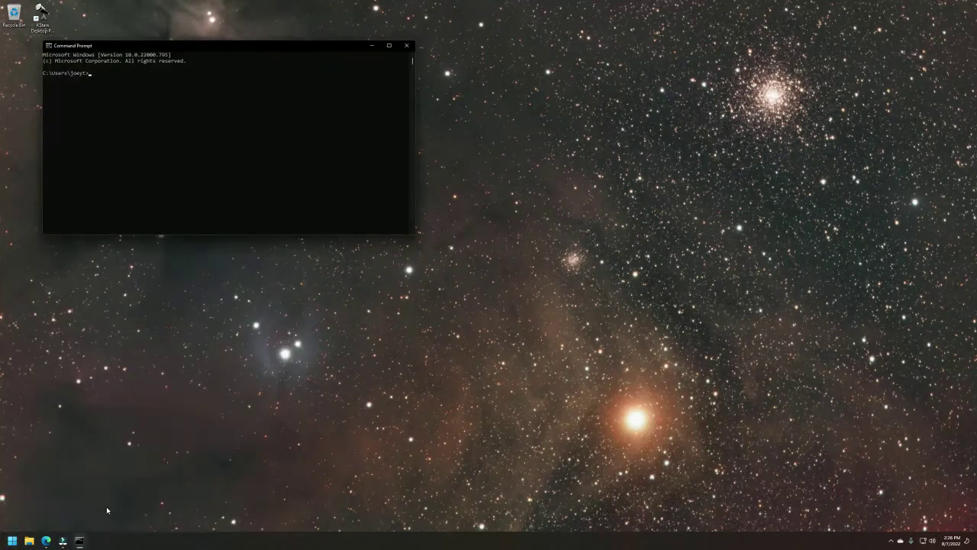
left_click_drag(234, 48, 366, 134)
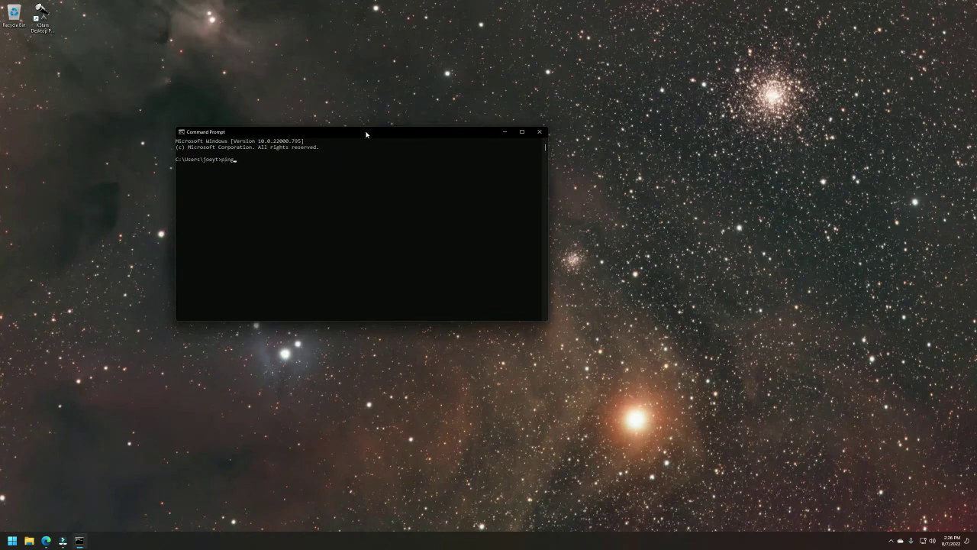
type("ping 10.42.0.1")
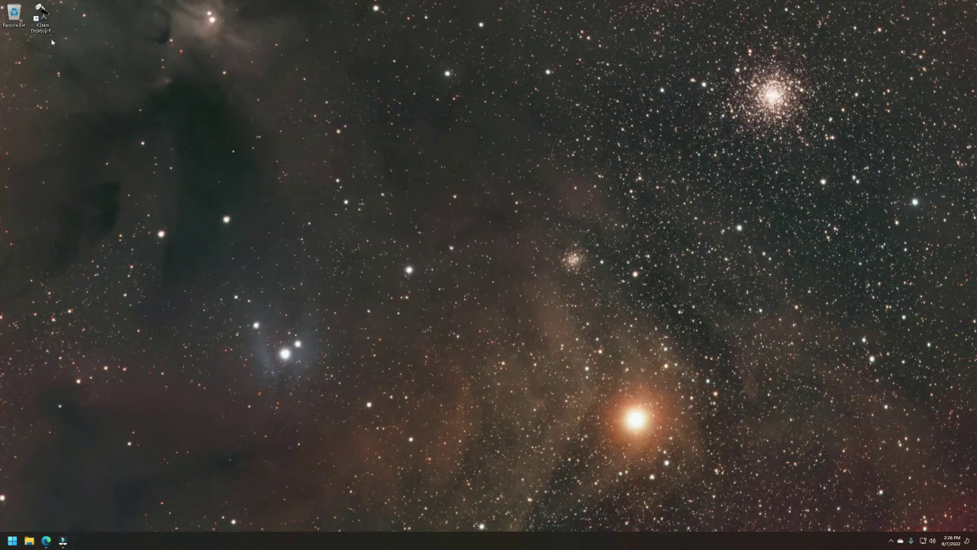
Launch KStars Desktop Planetarium from its desktop icon and move its window up and left.
double_click(42, 9)
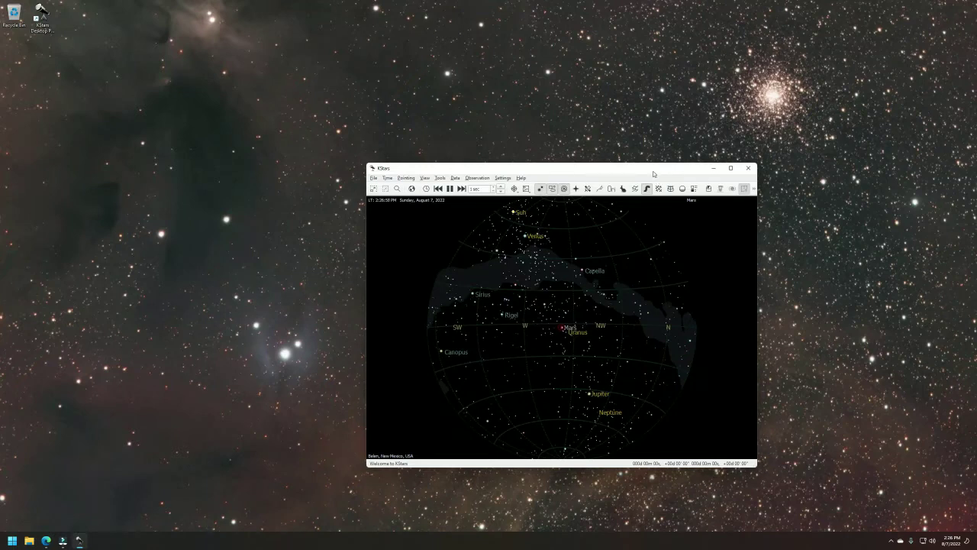
left_click_drag(653, 173, 579, 149)
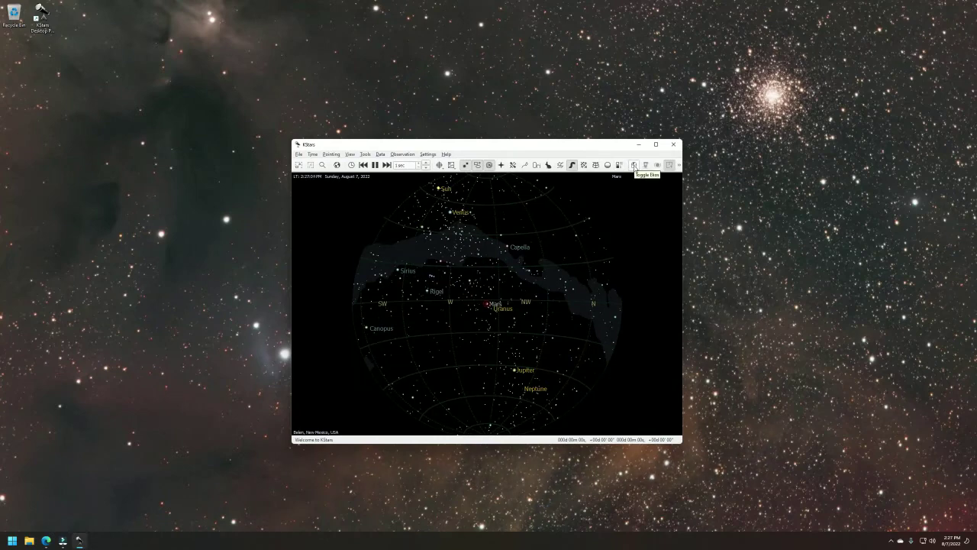
Create the My Astro Gear Ekos profile for a remote Other computer at host 10.42.0.1.
left_click(634, 165)
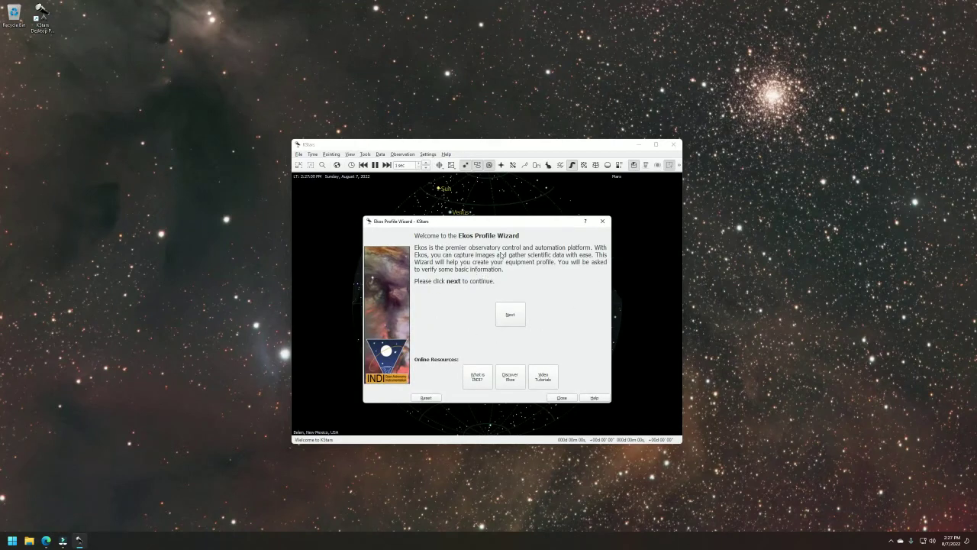
left_click(517, 316)
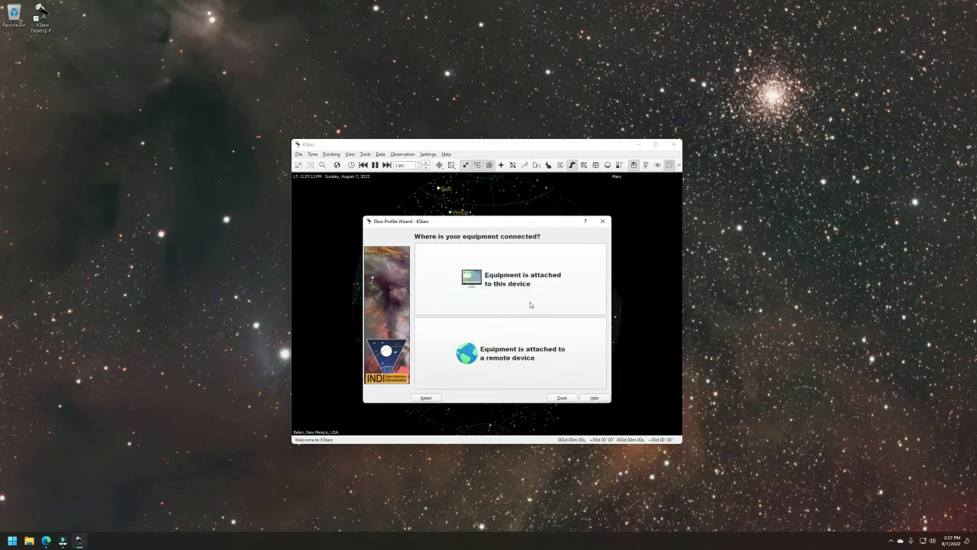
left_click(479, 350)
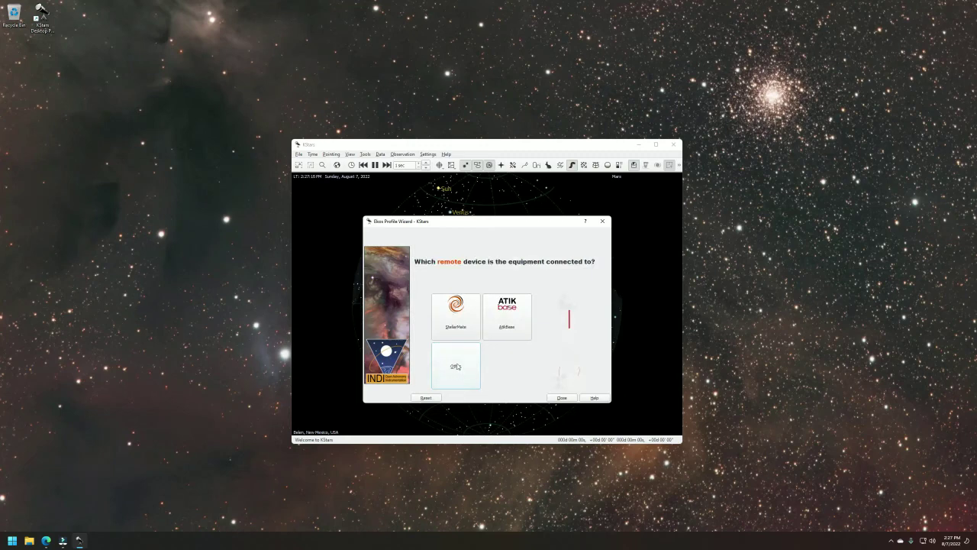
left_click(456, 366)
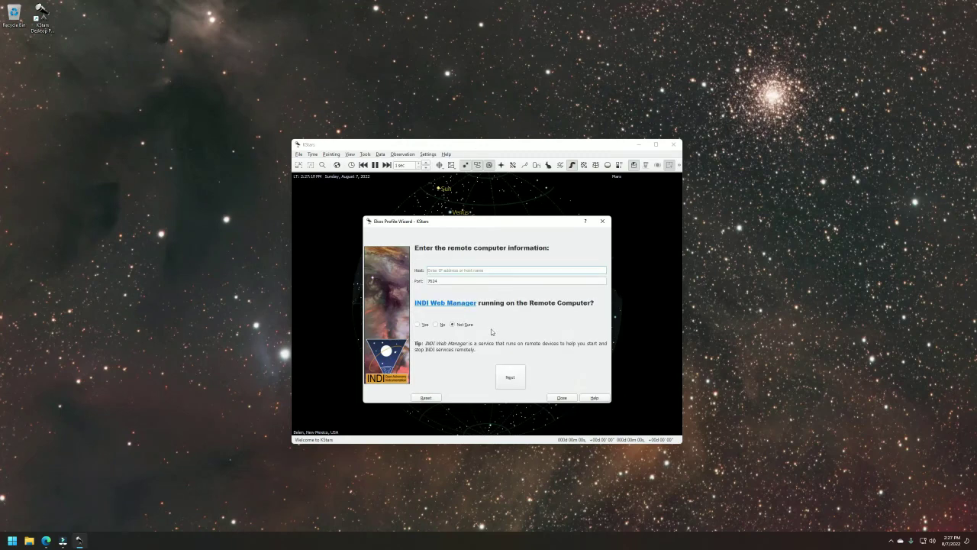
type("10.42.0.1")
left_click(510, 377)
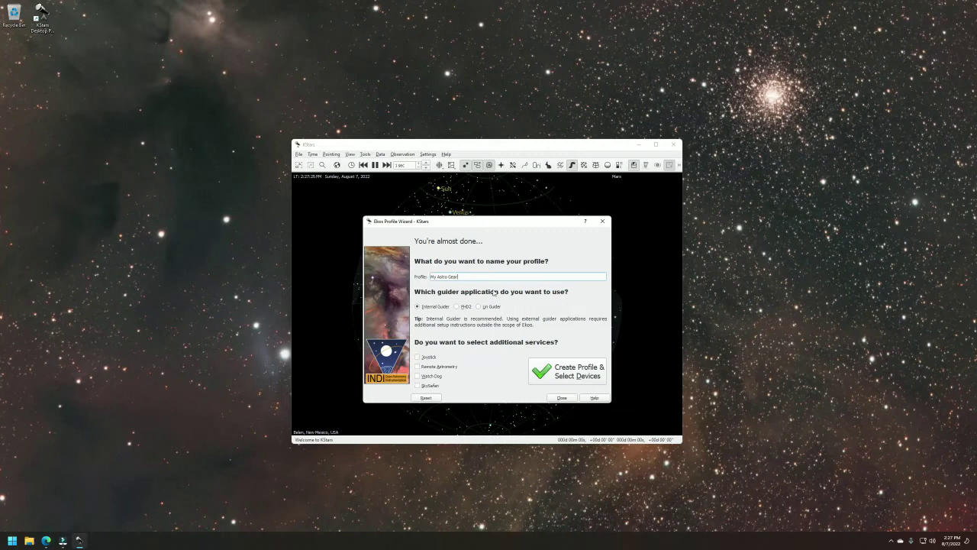
left_click(558, 374)
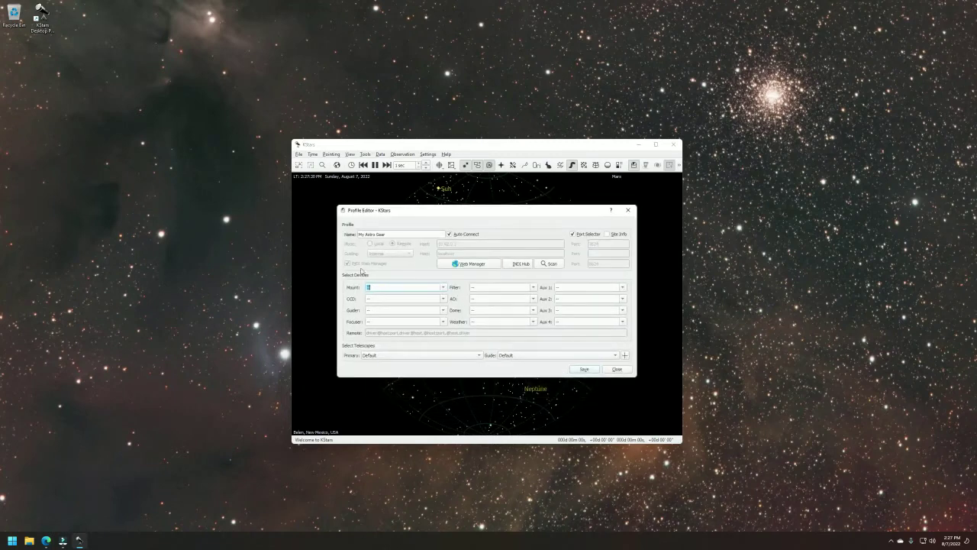
Select iOptron GEM28 as the mount driver.
left_click(443, 287)
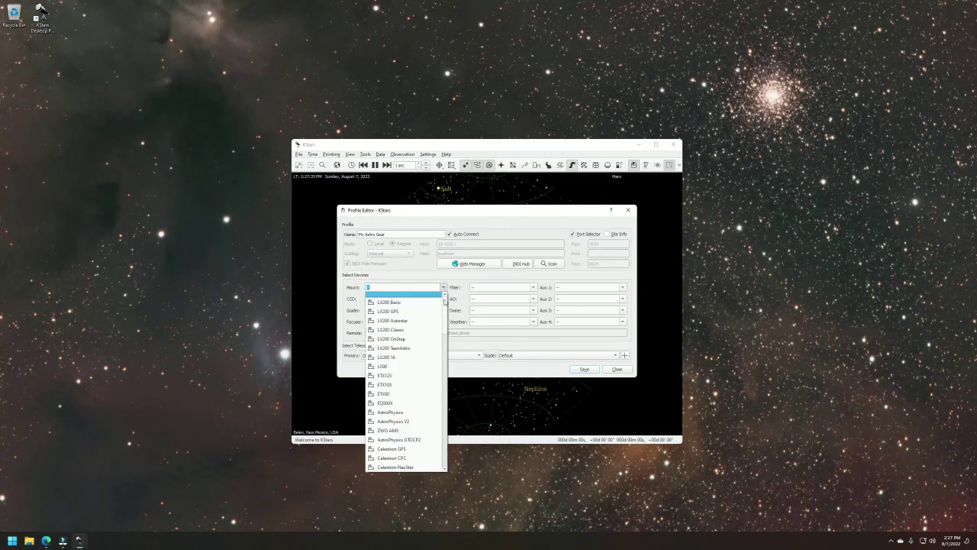
key("Page_Down")
key("Page_Down")
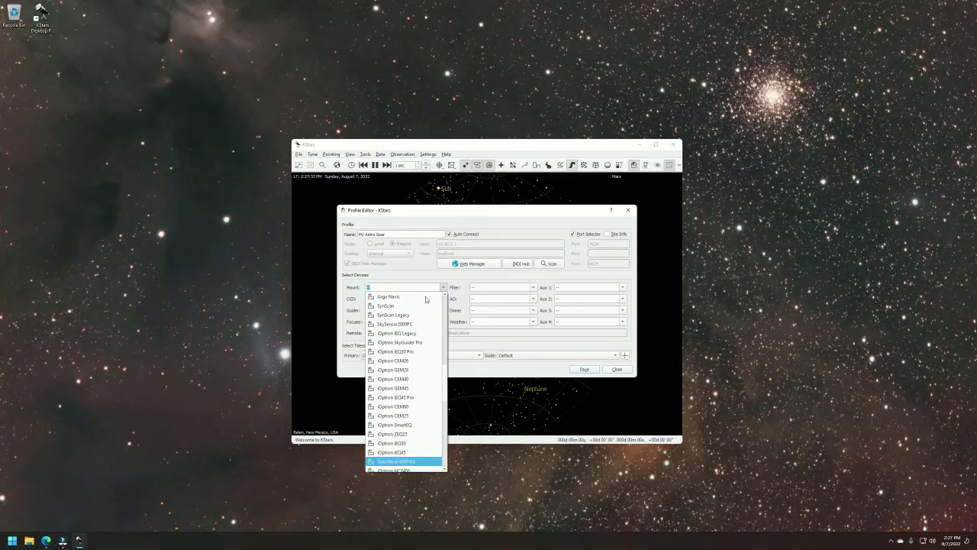
left_click(392, 287)
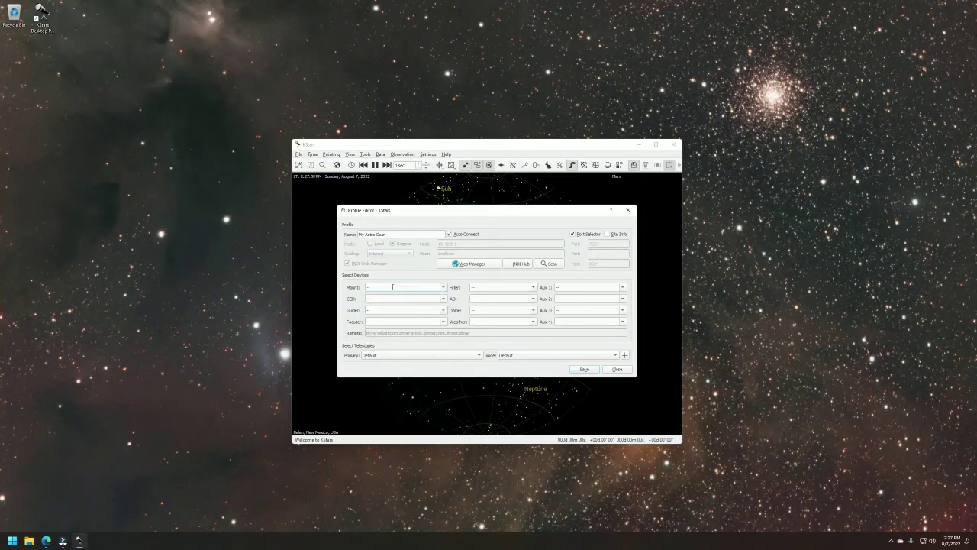
type("gem")
left_click(443, 287)
scroll(433, 356, "down", 3)
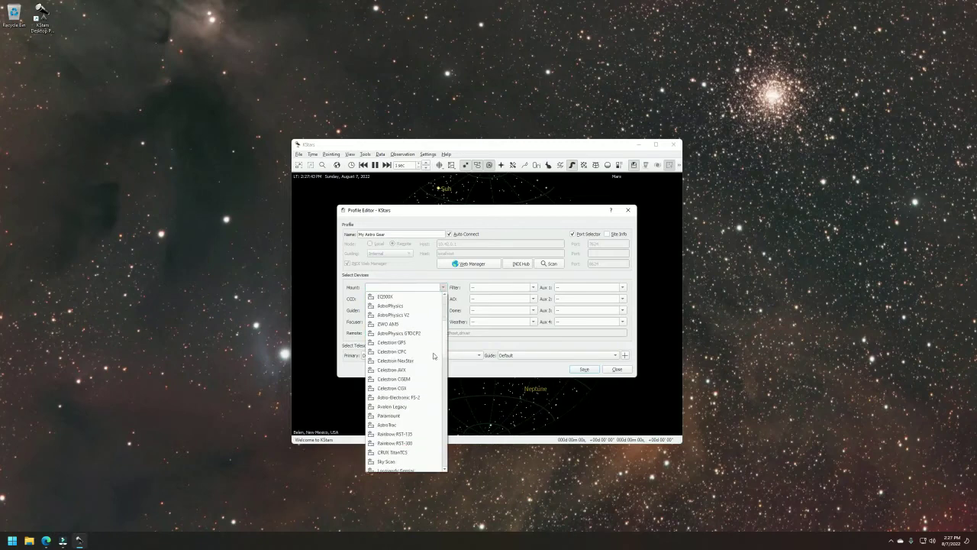
scroll(433, 356, "down", 2)
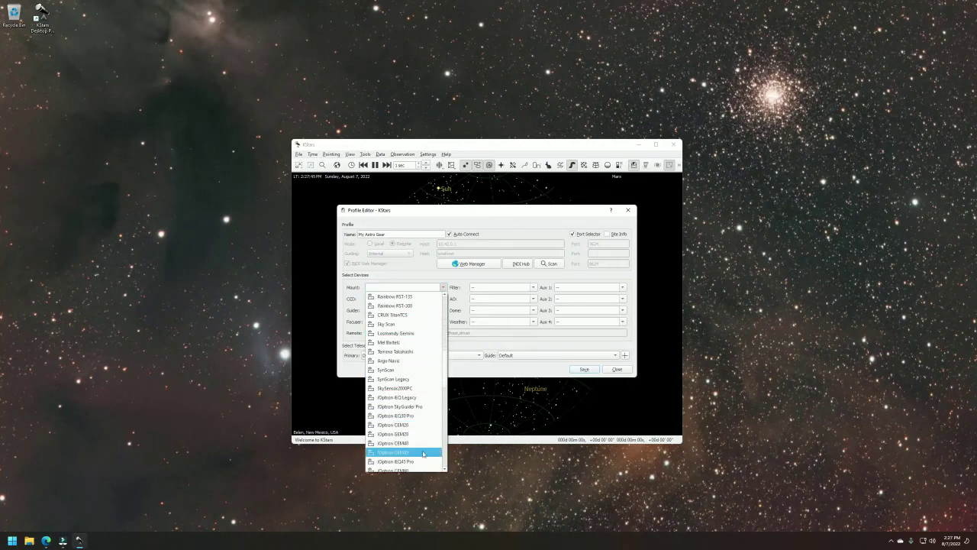
left_click(410, 434)
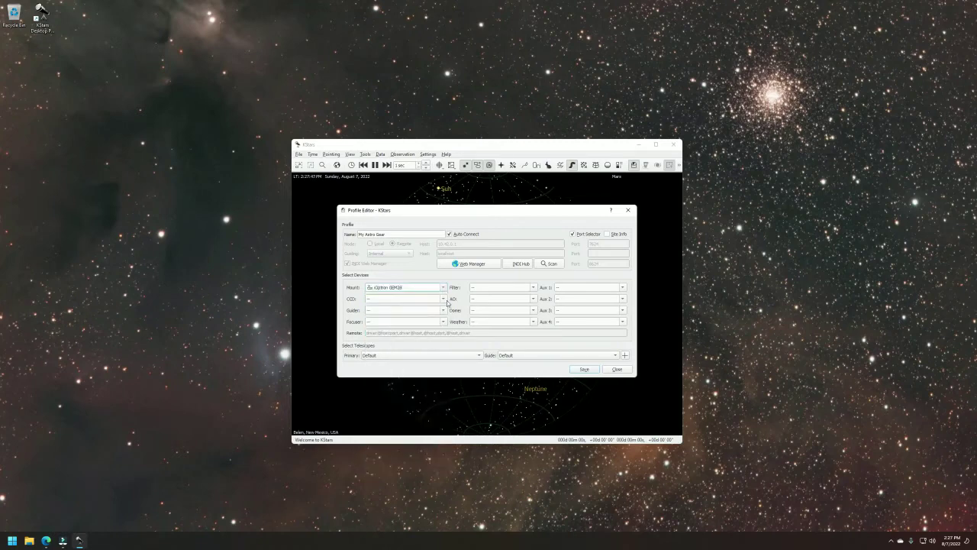
Choose ZWO CCD for both the main camera and the guide camera.
left_click(443, 299)
scroll(444, 345, "down", 2)
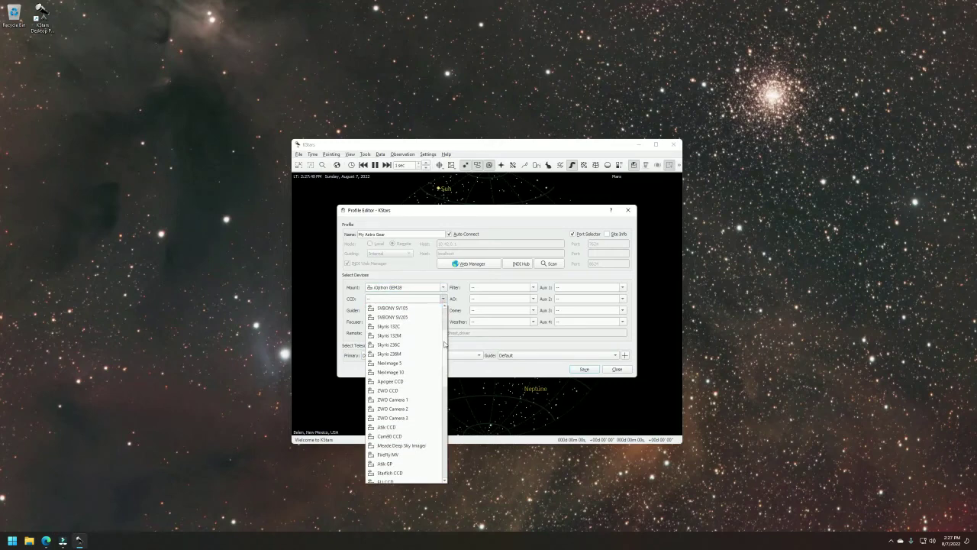
left_click(399, 390)
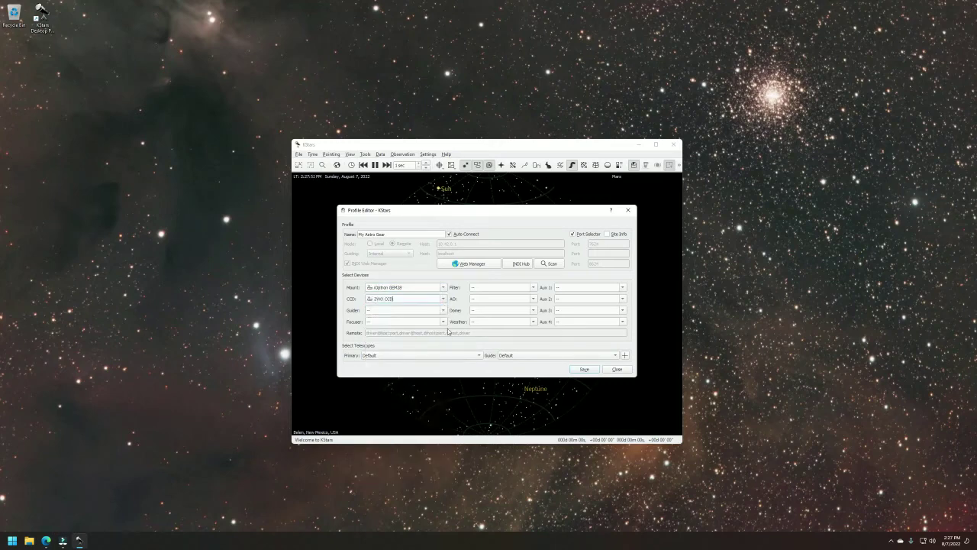
left_click(443, 310)
scroll(444, 339, "down", 2)
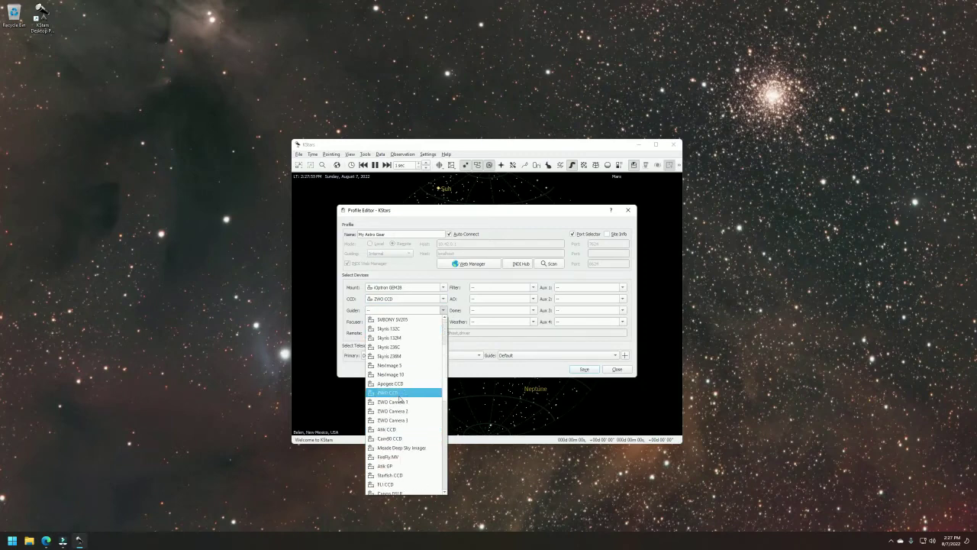
left_click(397, 393)
Set ASI EAF as focuser, ASI EFW as filter wheel, and ASI Power as Aux 1.
left_click(442, 321)
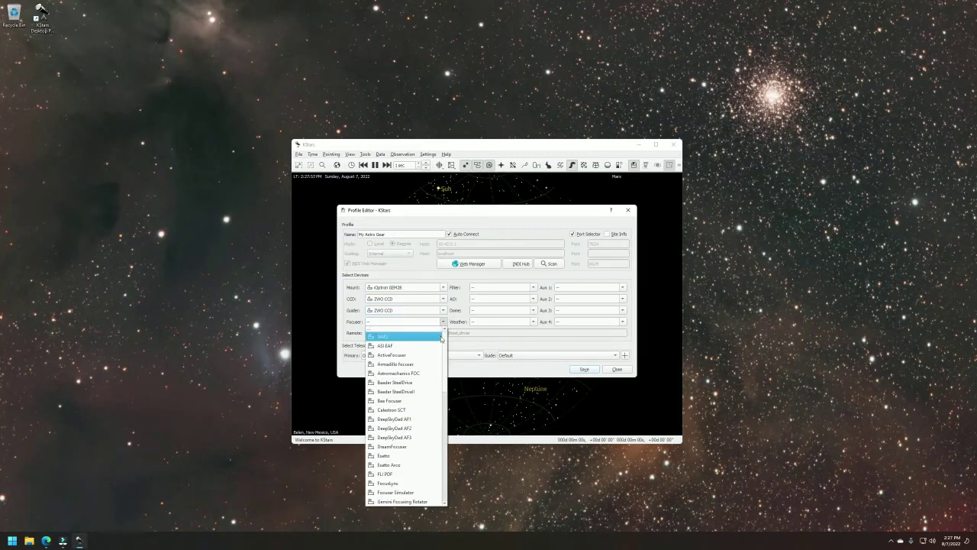
left_click(389, 348)
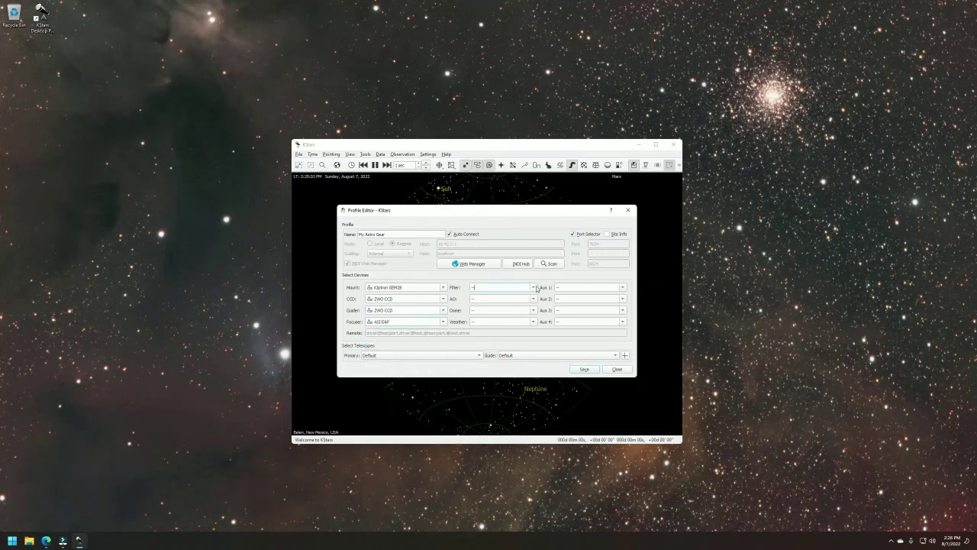
left_click(534, 288)
left_click(504, 300)
left_click(622, 288)
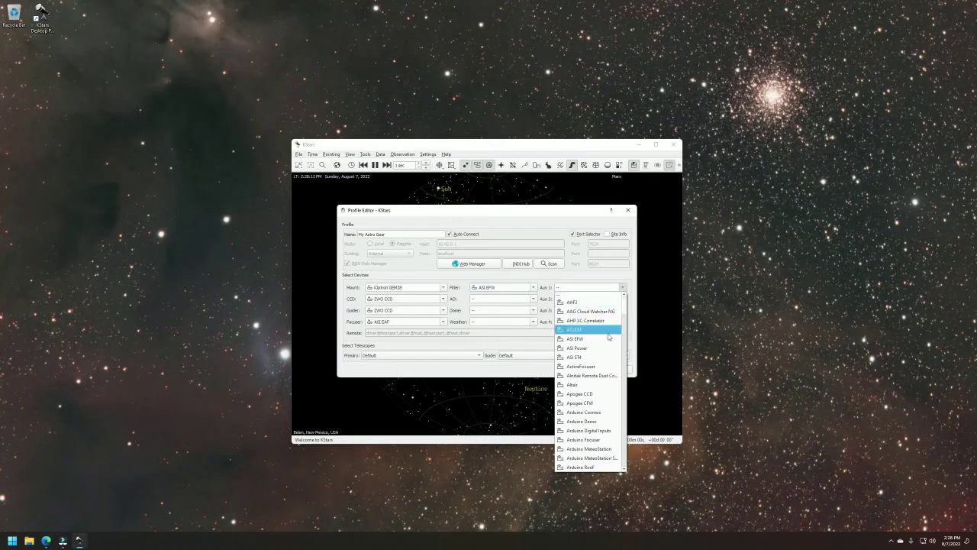
left_click(575, 349)
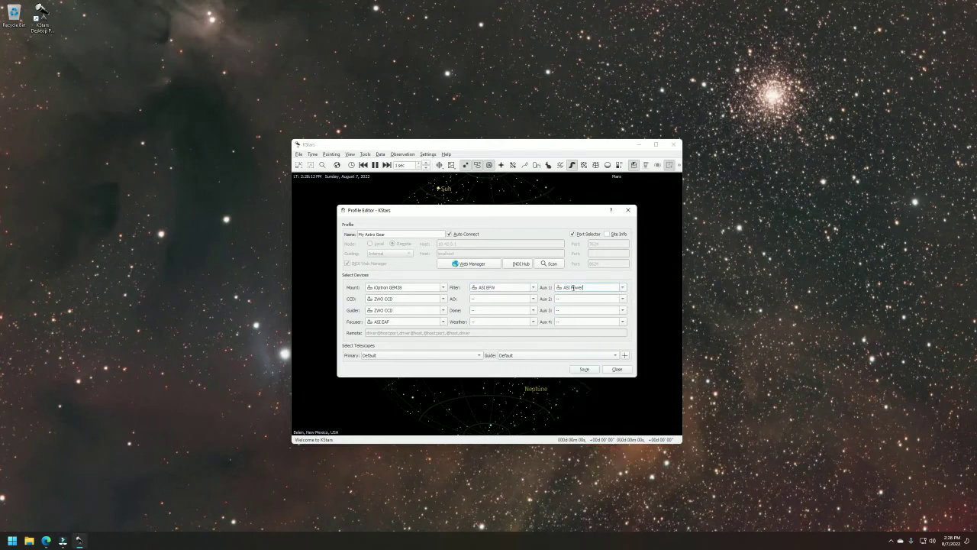
Save the profile, start INDI on the remote server, and dismiss the driver failure message.
left_click(584, 370)
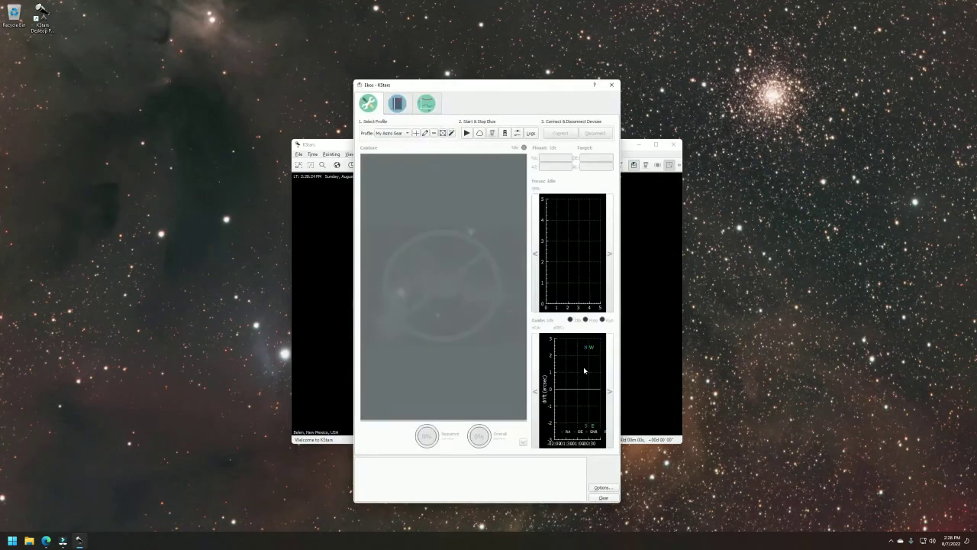
left_click(466, 134)
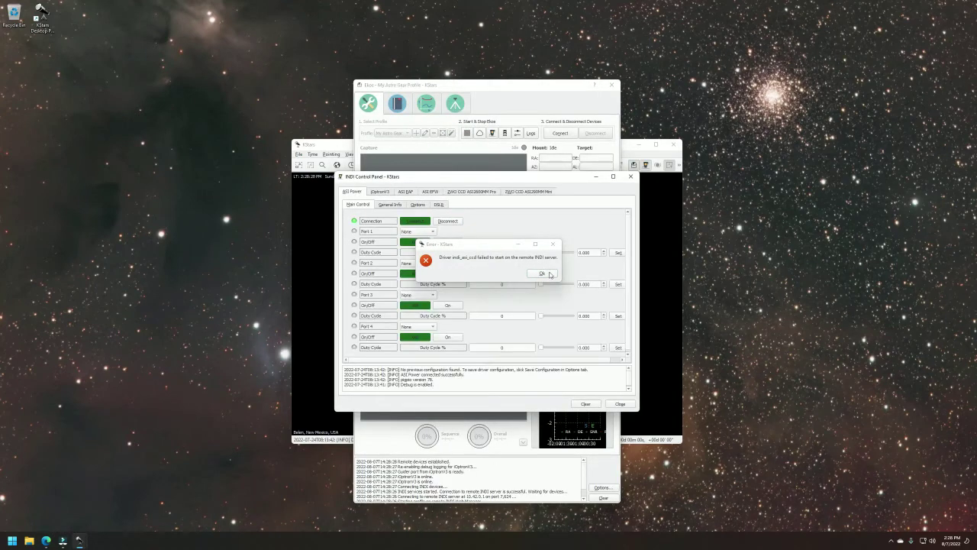
left_click(542, 272)
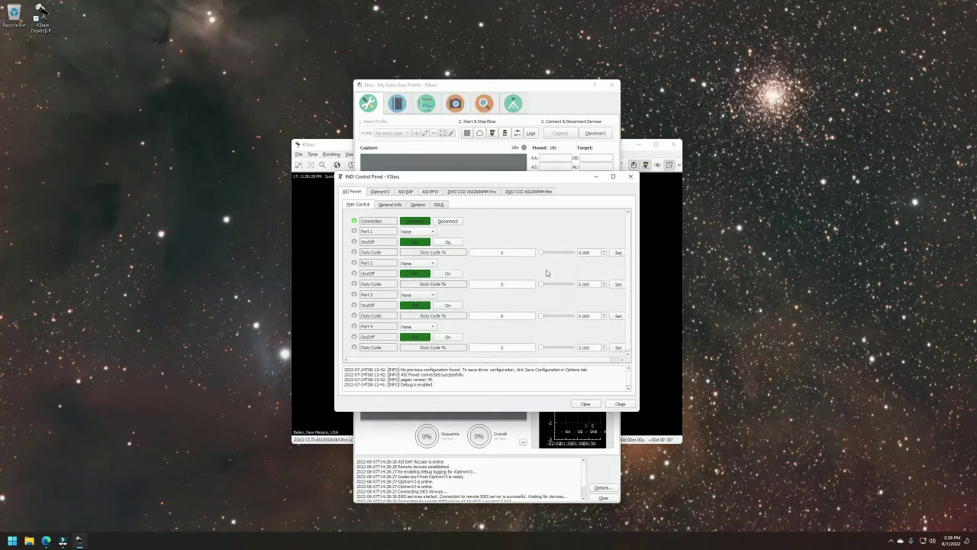
Browse the ASI2600MM Pro and ASI290MM Mini camera tabs, then return to the ASI Power ports.
left_click(472, 192)
left_click(524, 194)
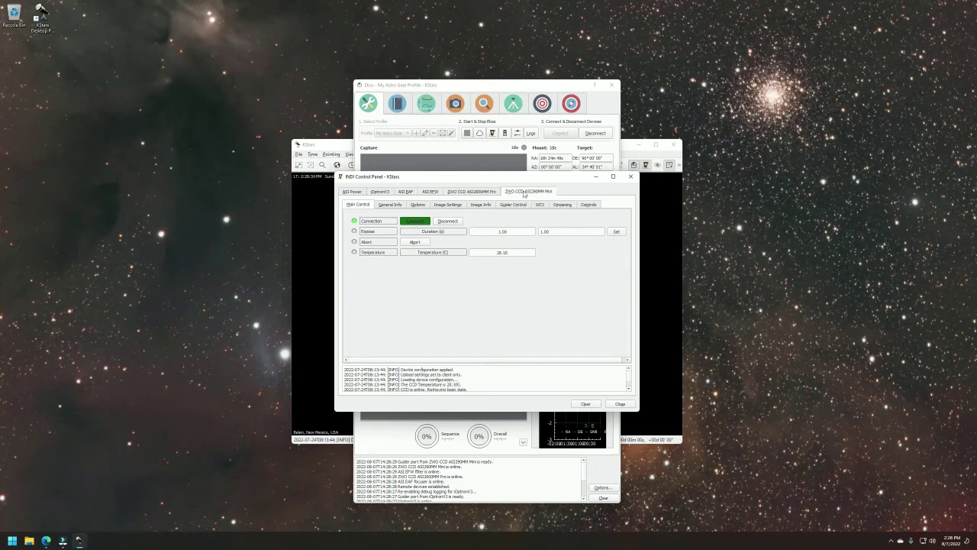
left_click(477, 195)
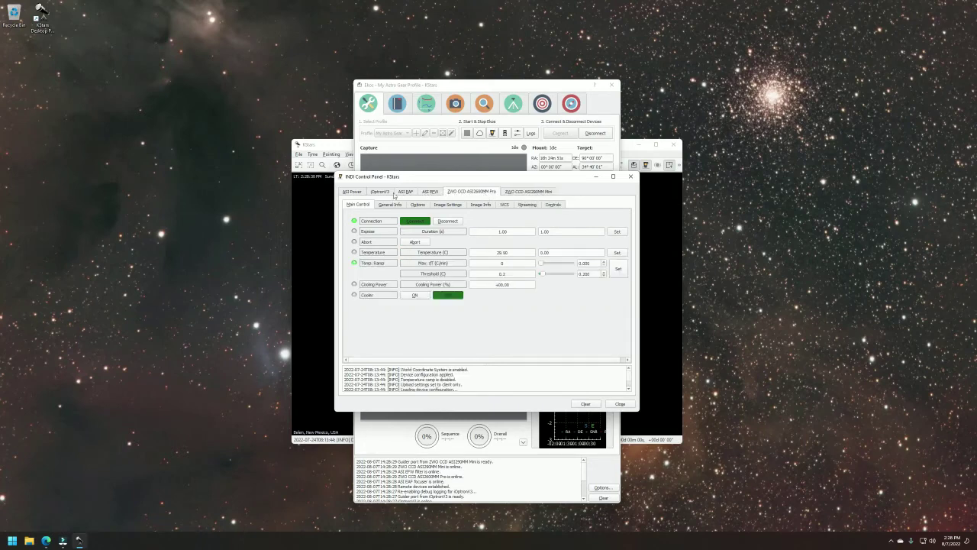
left_click(353, 195)
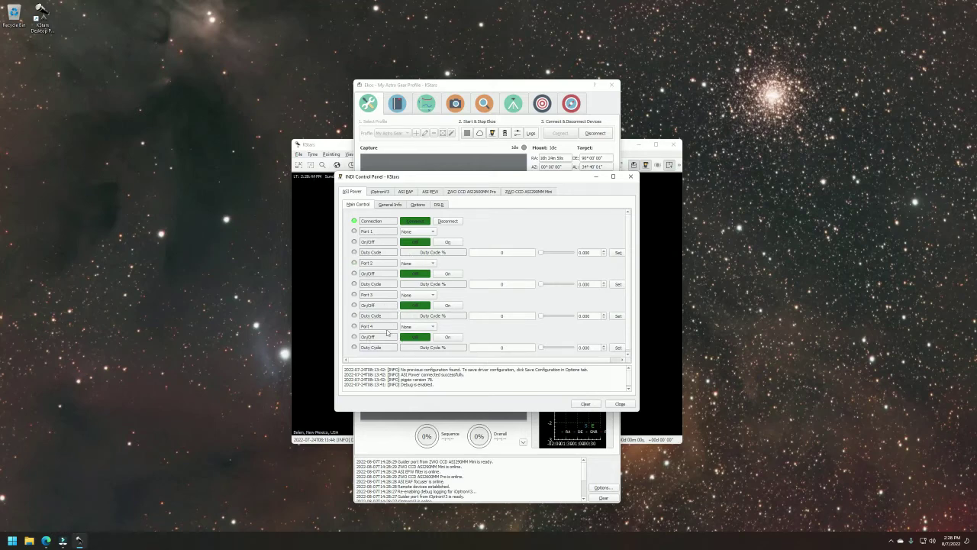
Assign Port 4 to Camera, turn it On, and switch on the ASI2600MM Pro's cooler.
left_click(420, 327)
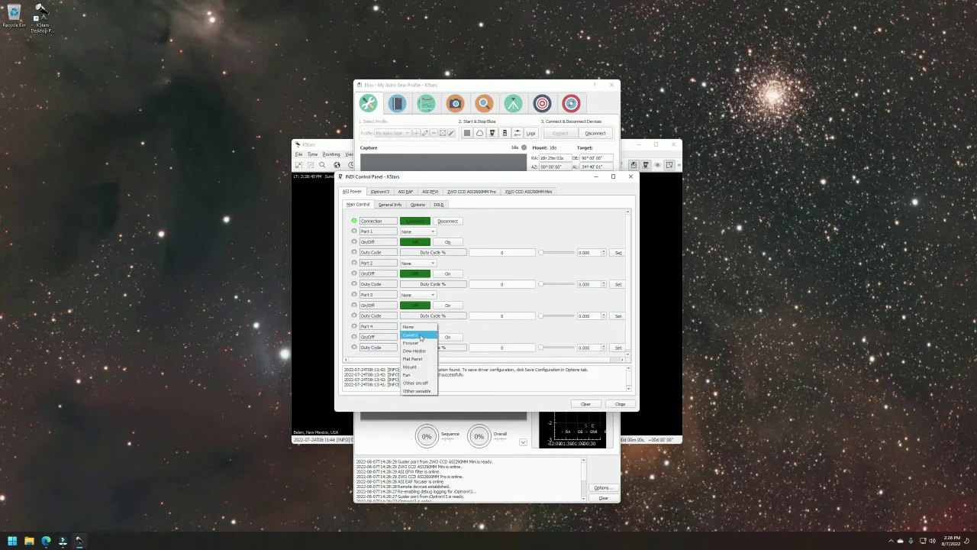
left_click(420, 336)
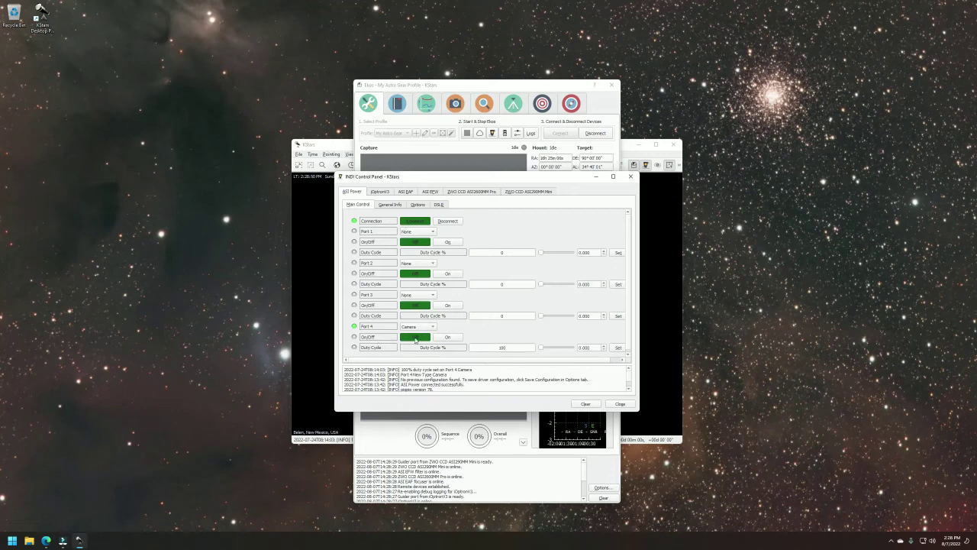
left_click(447, 337)
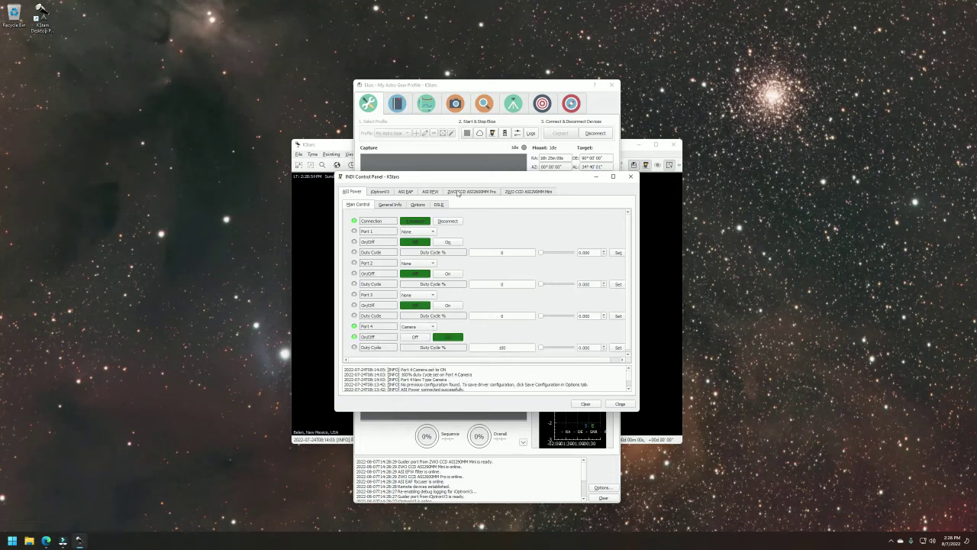
left_click(458, 192)
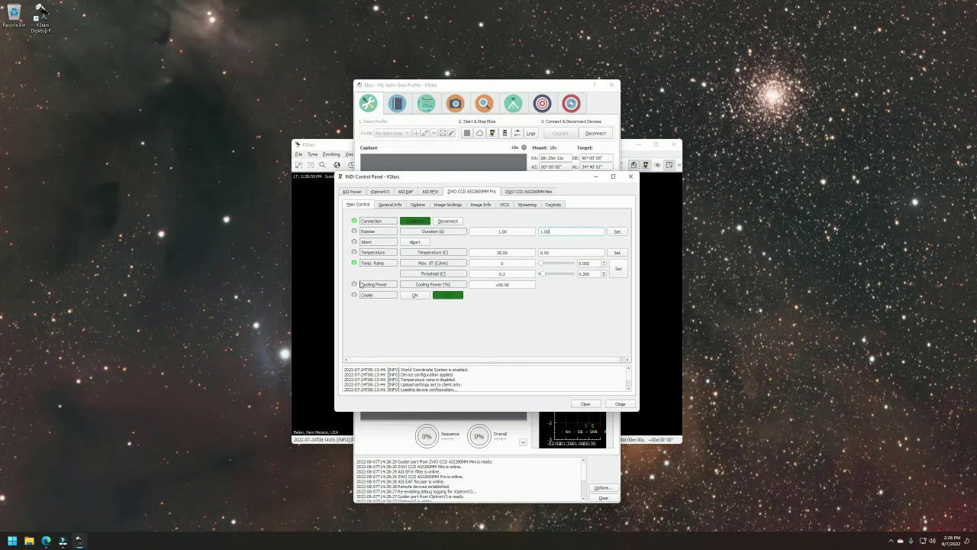
left_click(415, 295)
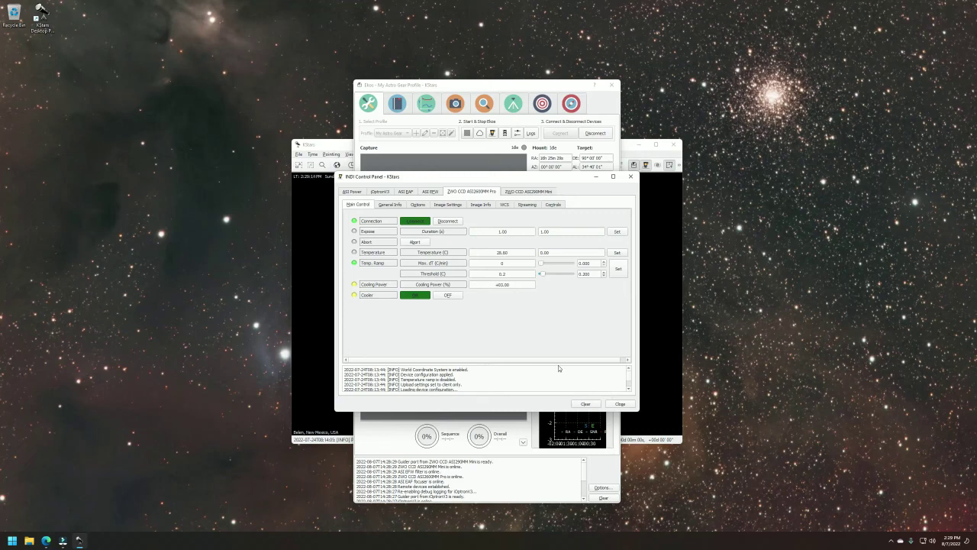
Close the INDI Control Panel to return to the Ekos capture, focus and guide summary.
left_click(619, 403)
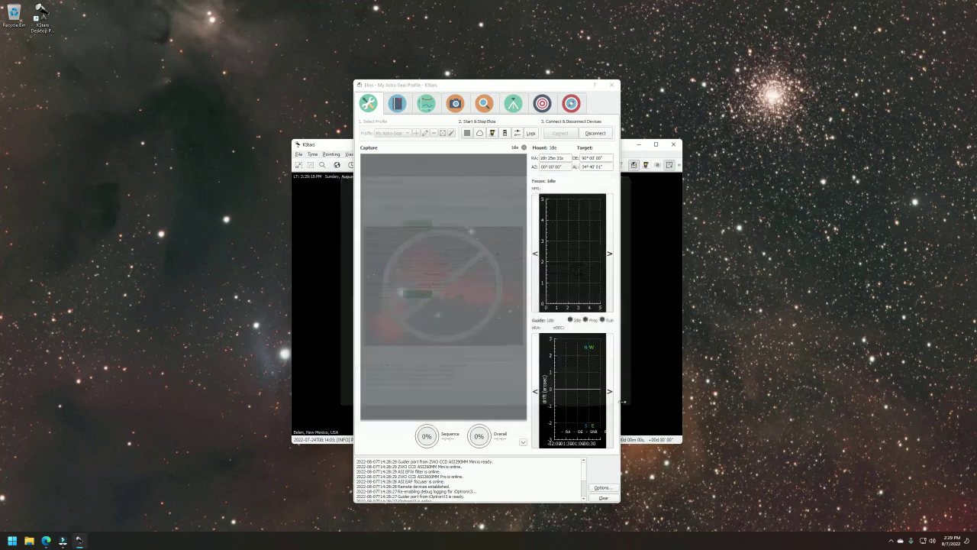